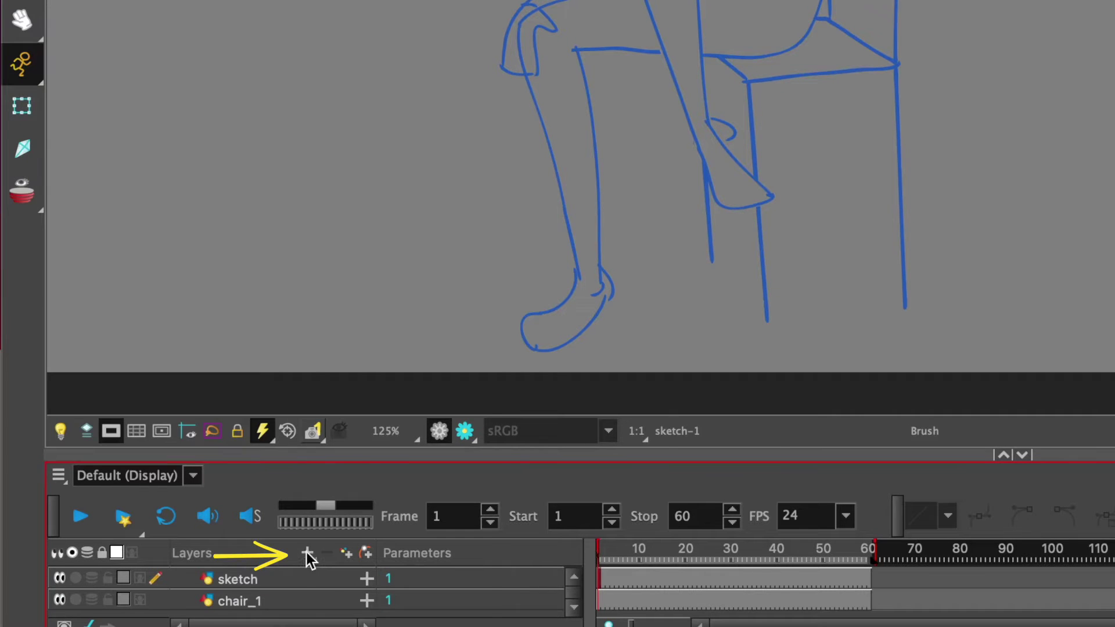
# Add a vector drawing layer named "cleanup" above the sketch layer.
pyautogui.click(173, 623)
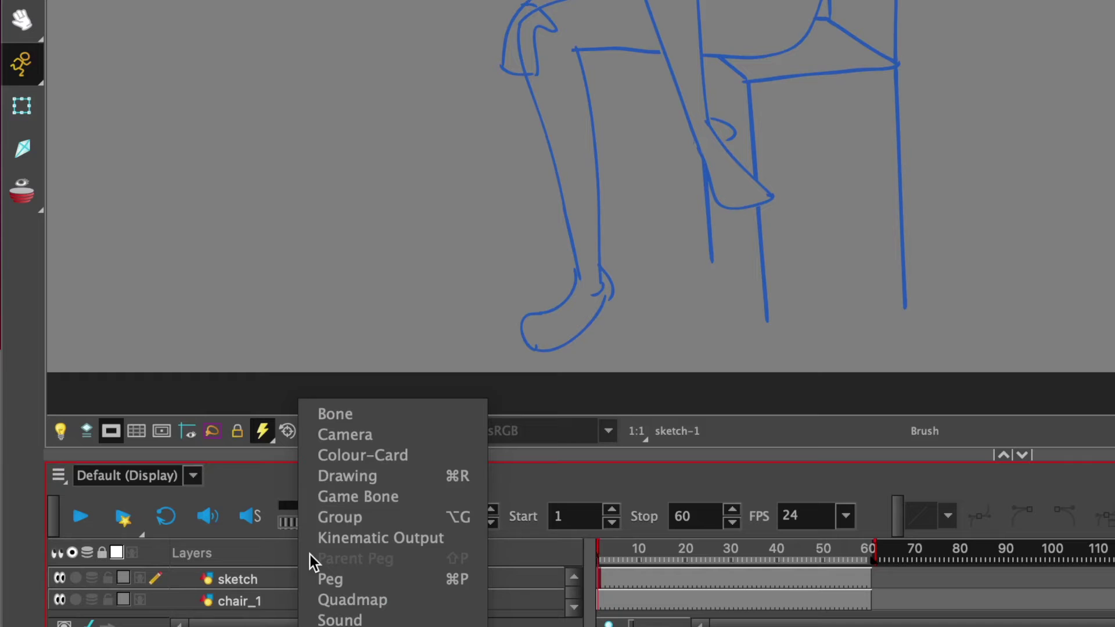
pyautogui.click(333, 477)
pyautogui.write('cle')
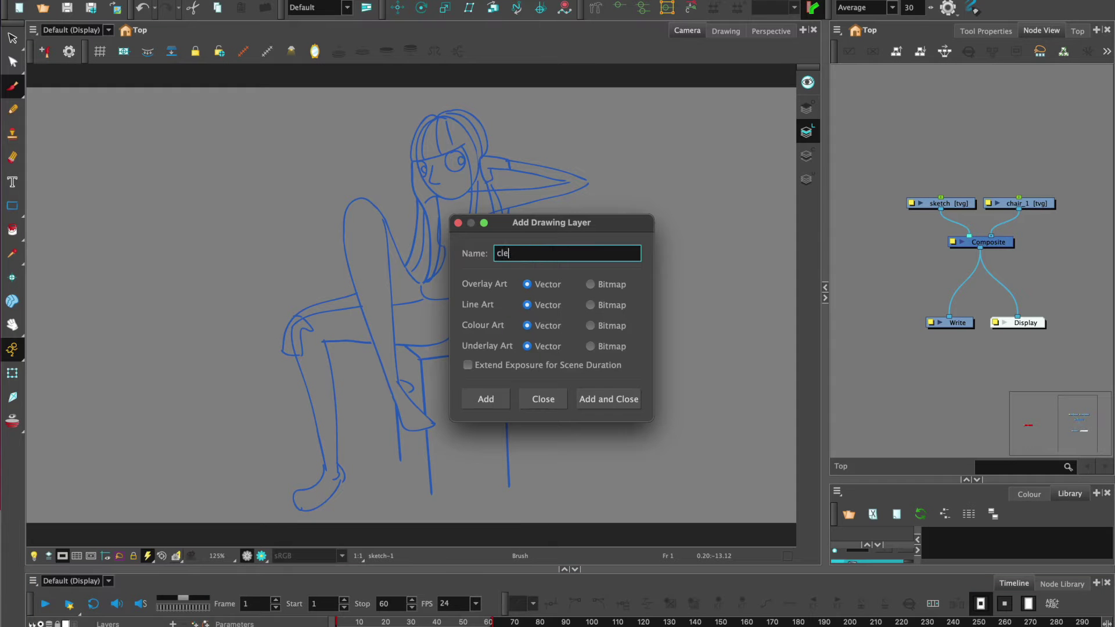
pyautogui.write('anup')
pyautogui.click(626, 399)
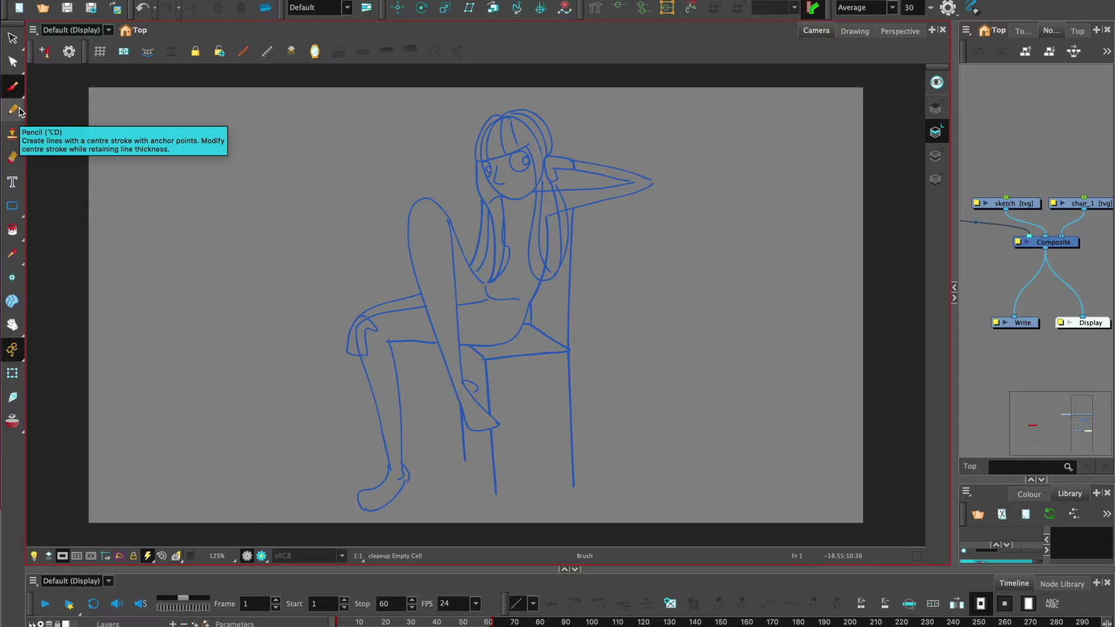
# Choose the Pencil tool and set its maximum size to 8.
pyautogui.click(13, 113)
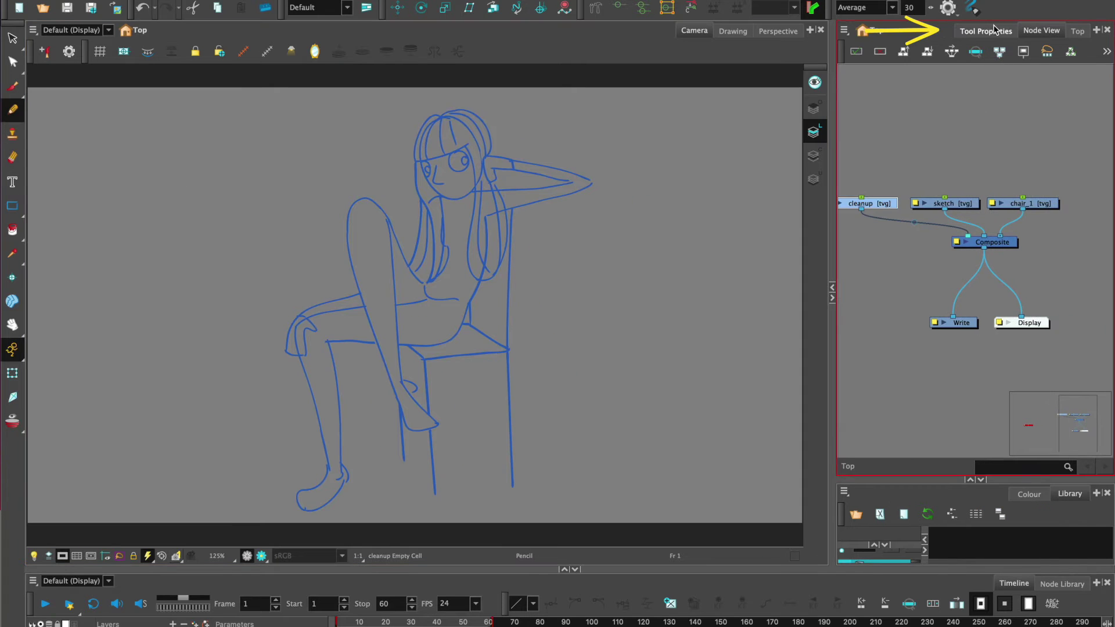
pyautogui.click(986, 31)
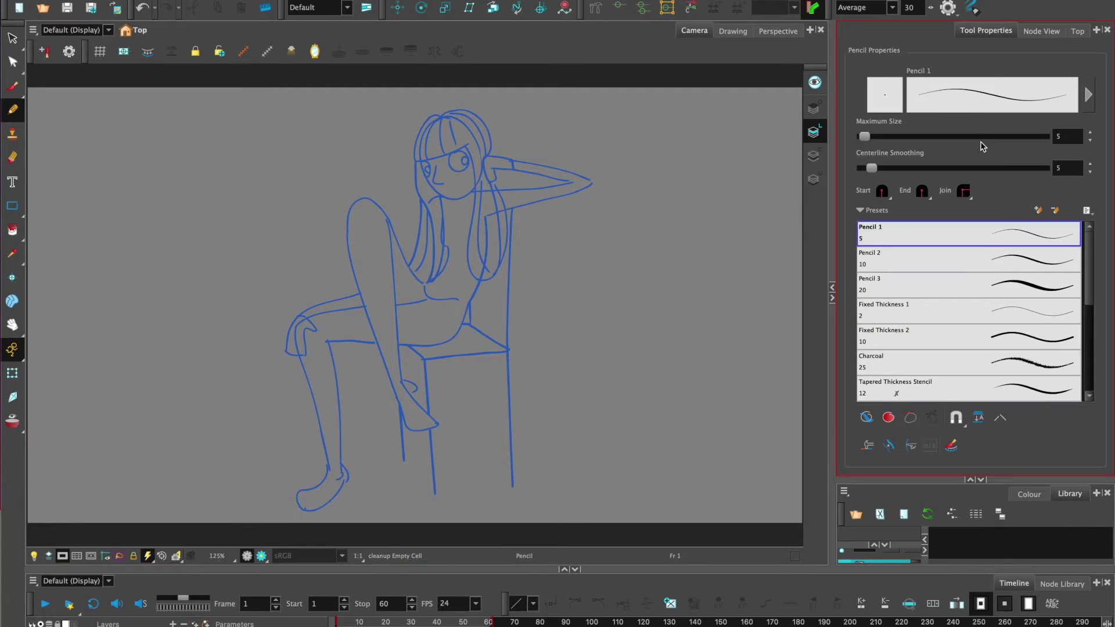
pyautogui.doubleClick(1073, 135)
pyautogui.write('8')
pyautogui.press('Return')
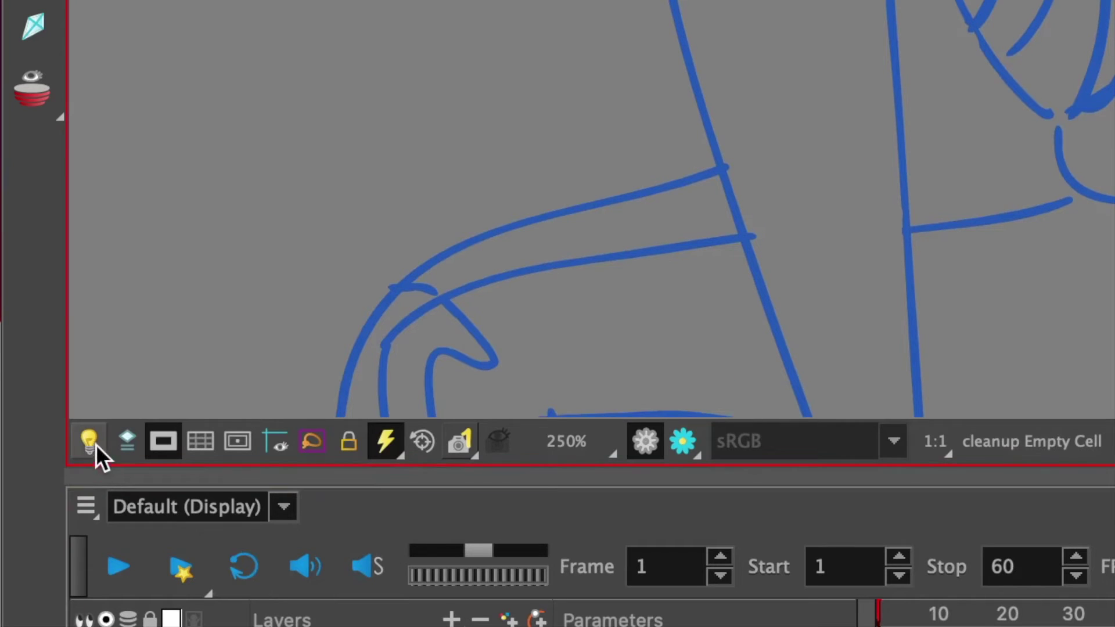
# Turn on the light table and adjust the LightTable Opacity for tracing over the sketch.
pyautogui.click(88, 437)
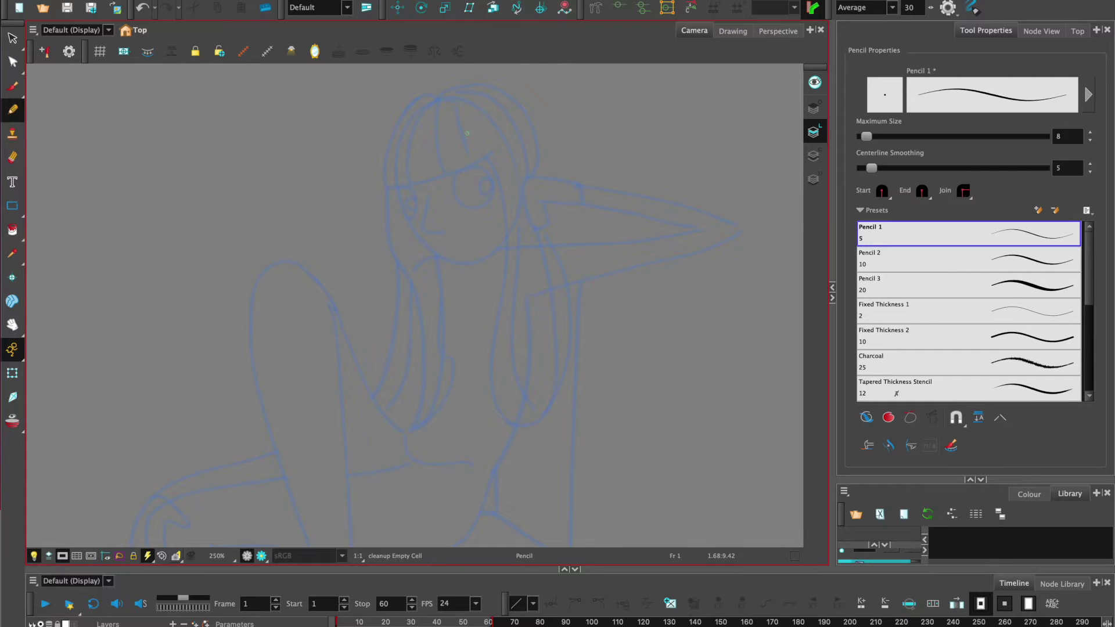
pyautogui.click(292, 52)
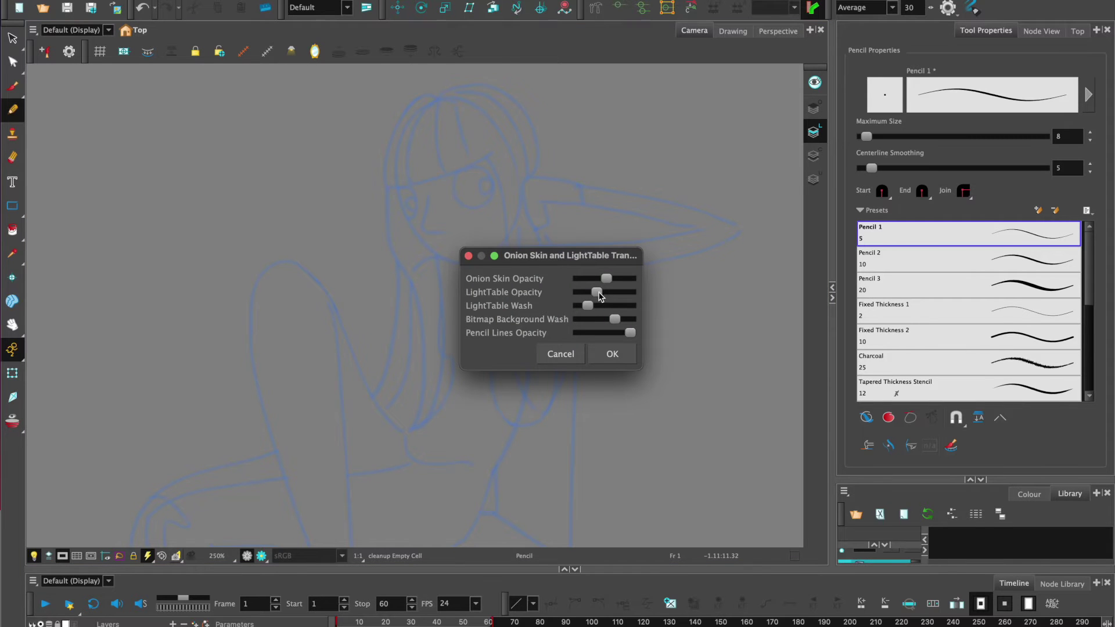
pyautogui.moveTo(600, 296)
pyautogui.mouseDown()
pyautogui.moveTo(624, 295)
pyautogui.moveTo(597, 293)
pyautogui.mouseUp()
pyautogui.click(613, 354)
# Trace the outlines and pupils of both eyes in black pencil over the sketch.
pyautogui.scroll(2, 357, 232)
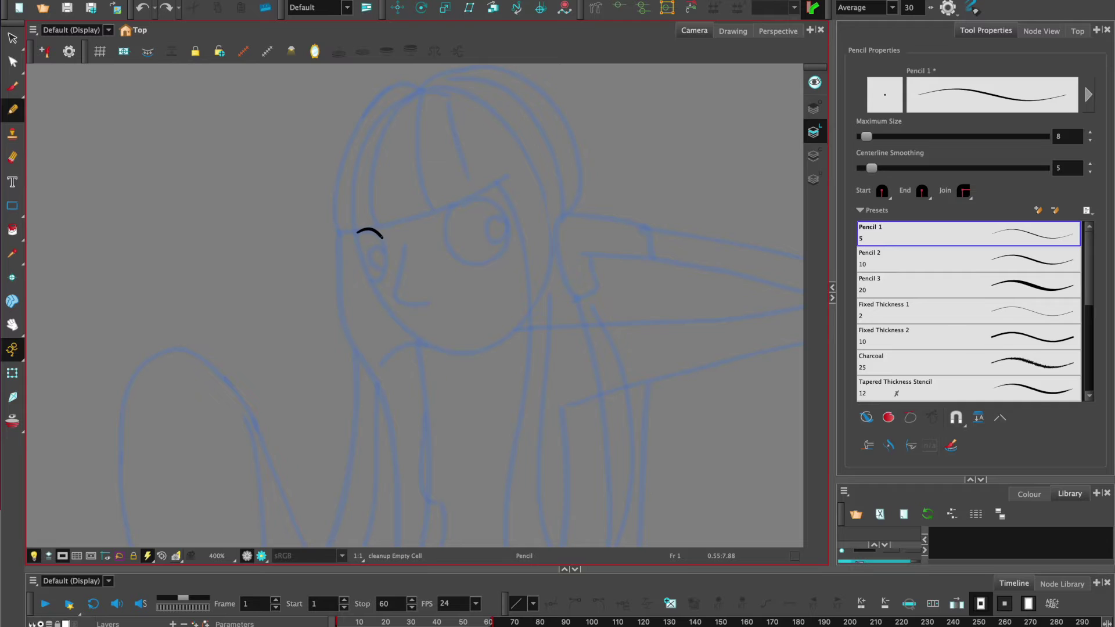
pyautogui.moveTo(389, 270); pyautogui.dragTo(379, 282)
pyautogui.moveTo(462, 203)
pyautogui.mouseDown()
pyautogui.moveTo(444, 224)
pyautogui.moveTo(457, 254)
pyautogui.moveTo(497, 256)
pyautogui.mouseUp()
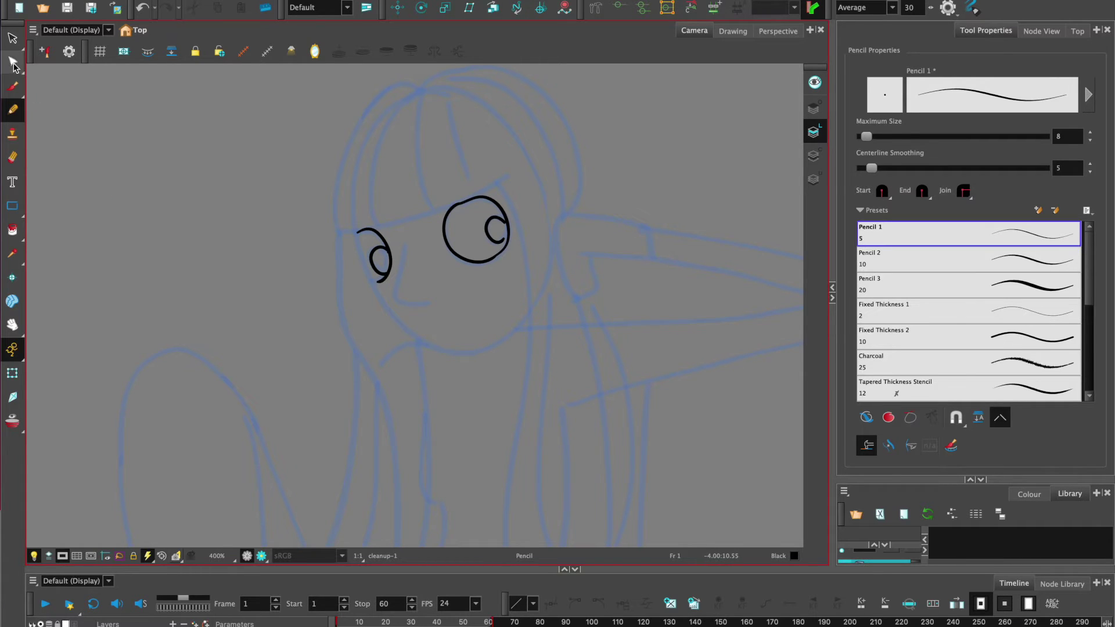
# Nudge the upper-left contour point of the large eye's outline with the Contour Editor.
pyautogui.click(14, 62)
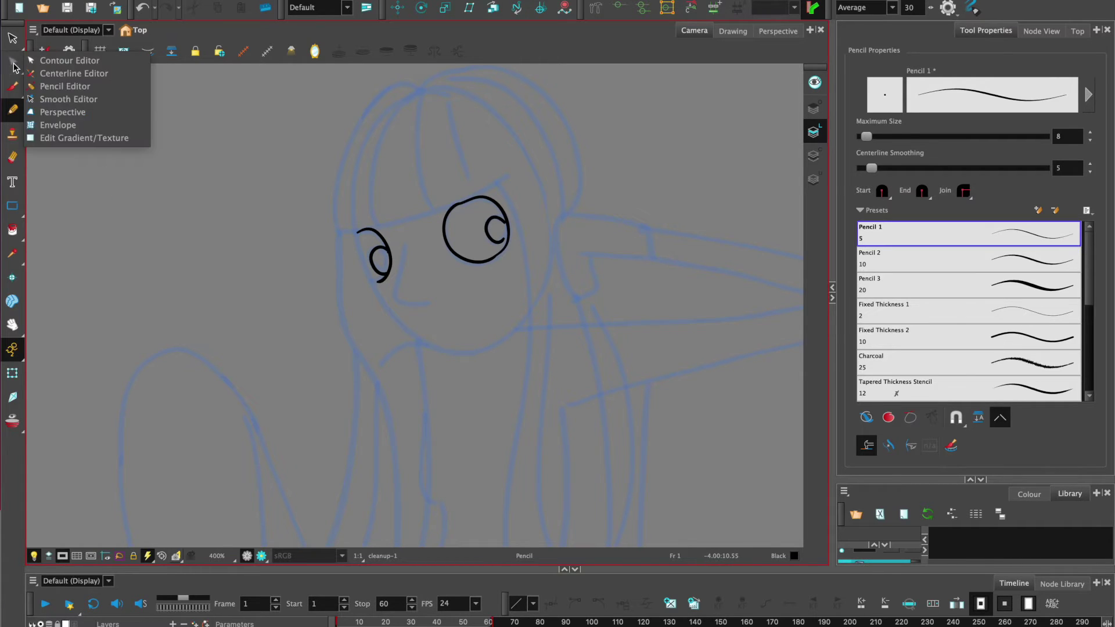
pyautogui.click(53, 60)
pyautogui.scroll(2, 519, 197)
pyautogui.click(415, 203)
pyautogui.moveTo(415, 206); pyautogui.dragTo(414, 202)
pyautogui.click(411, 215)
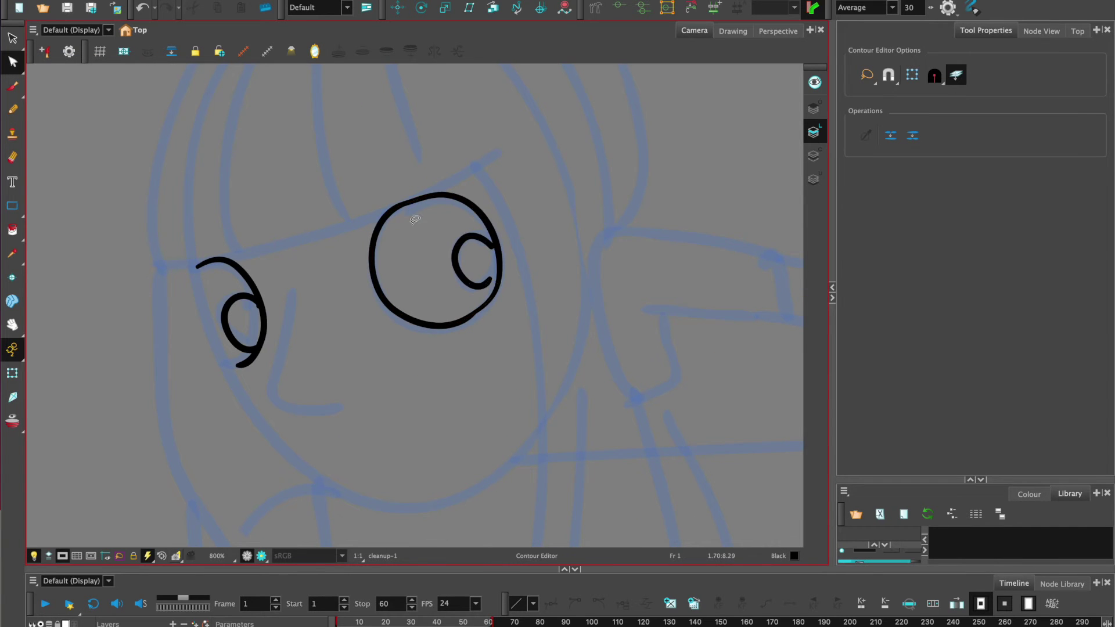
# Reshape the large eye's outline along its left, bottom and right sides to follow the sketch.
pyautogui.moveTo(372, 254); pyautogui.dragTo(374, 267)
pyautogui.moveTo(442, 328); pyautogui.dragTo(448, 332)
pyautogui.click(485, 250)
pyautogui.click(493, 300)
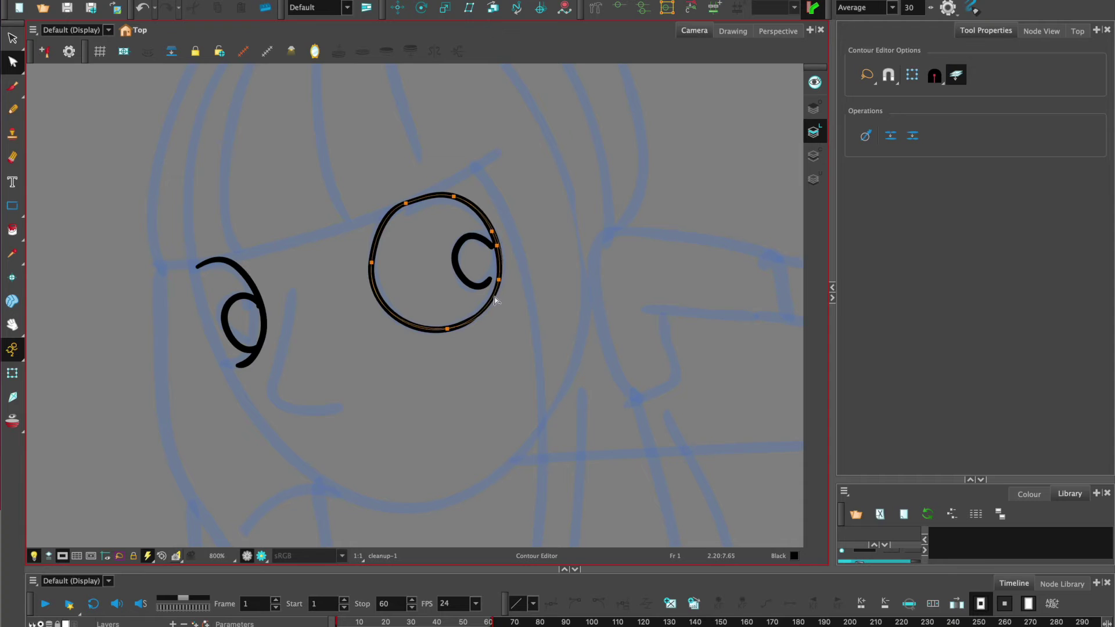
pyautogui.moveTo(495, 296); pyautogui.dragTo(498, 296)
pyautogui.click(469, 287)
pyautogui.click(401, 209)
# Reduce the large eye's outline to fewer contour points and pull its lower edge down into a round circle.
pyautogui.hotkey('ctrl', 'z')
pyautogui.hotkey('ctrl', 'z')
pyautogui.hotkey('ctrl', 'z')
pyautogui.hotkey('ctrl', 'z')
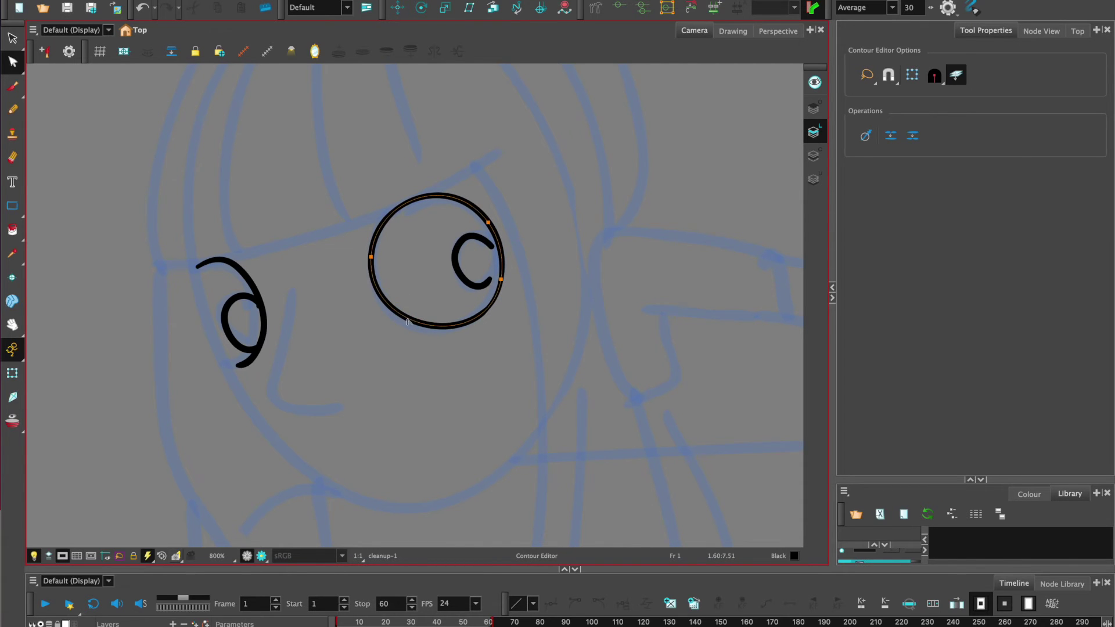
pyautogui.moveTo(410, 321); pyautogui.dragTo(411, 326)
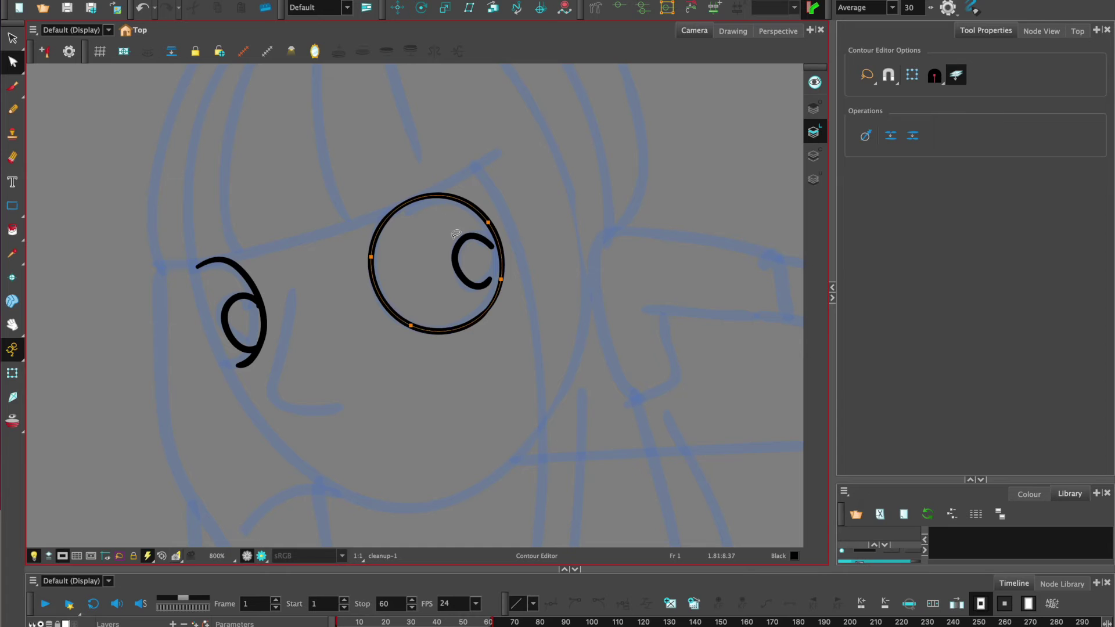
# Smooth the curve of the large eye's pupil by adjusting its lower-left and upper contour points.
pyautogui.click(463, 279)
pyautogui.moveTo(462, 280); pyautogui.dragTo(462, 284)
pyautogui.click(473, 249)
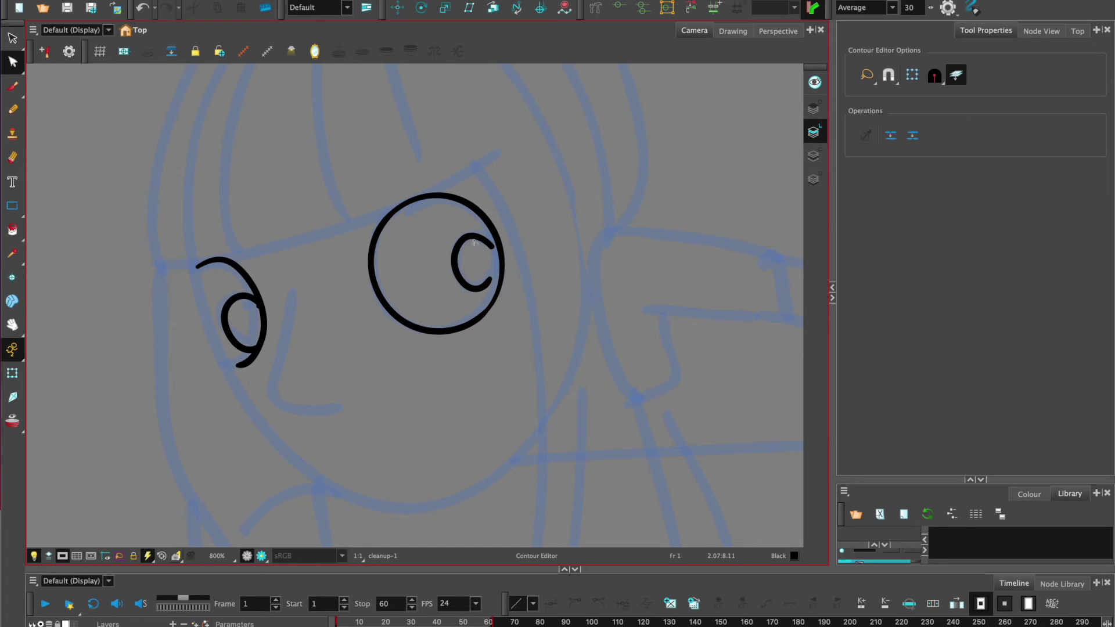
pyautogui.click(474, 238)
pyautogui.moveTo(473, 239); pyautogui.dragTo(482, 239)
pyautogui.click(476, 258)
# Extend both ends of the large eye's pupil stroke to the eye outline and round out its left side.
pyautogui.press('2')
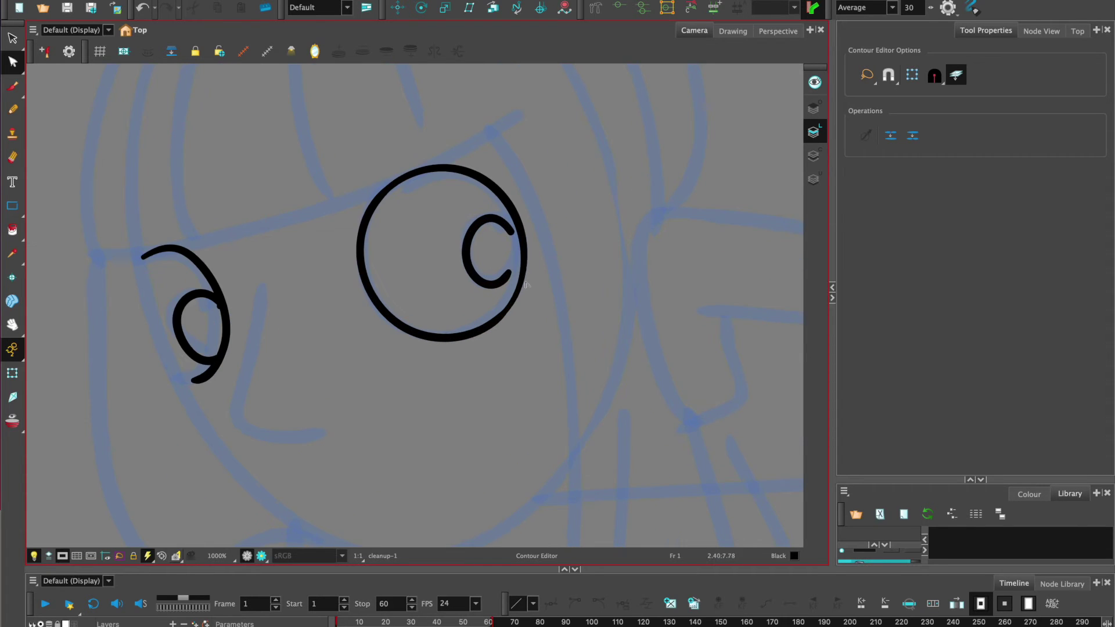
pyautogui.click(515, 231)
pyautogui.moveTo(516, 231); pyautogui.dragTo(517, 231)
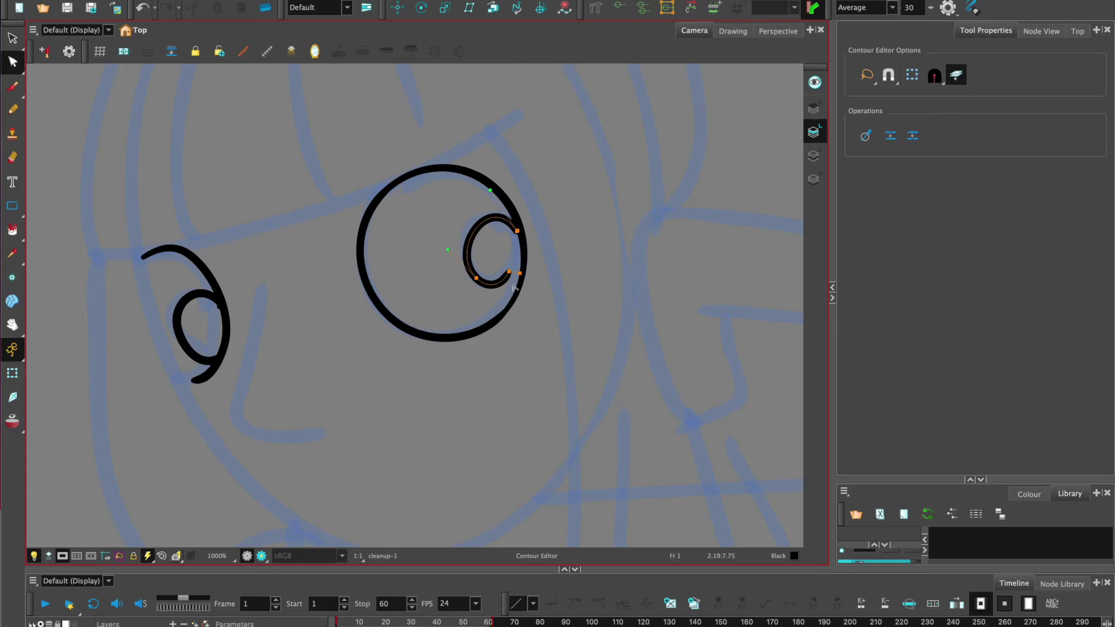
pyautogui.moveTo(506, 282); pyautogui.dragTo(517, 275)
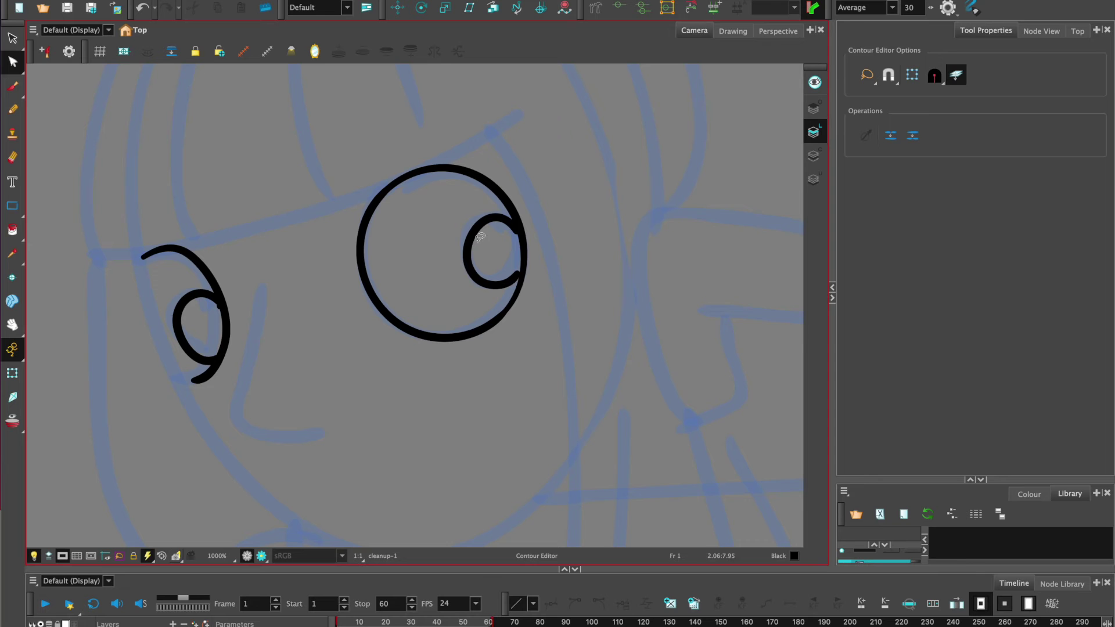
pyautogui.click(474, 231)
pyautogui.moveTo(473, 232); pyautogui.dragTo(470, 231)
pyautogui.click(492, 239)
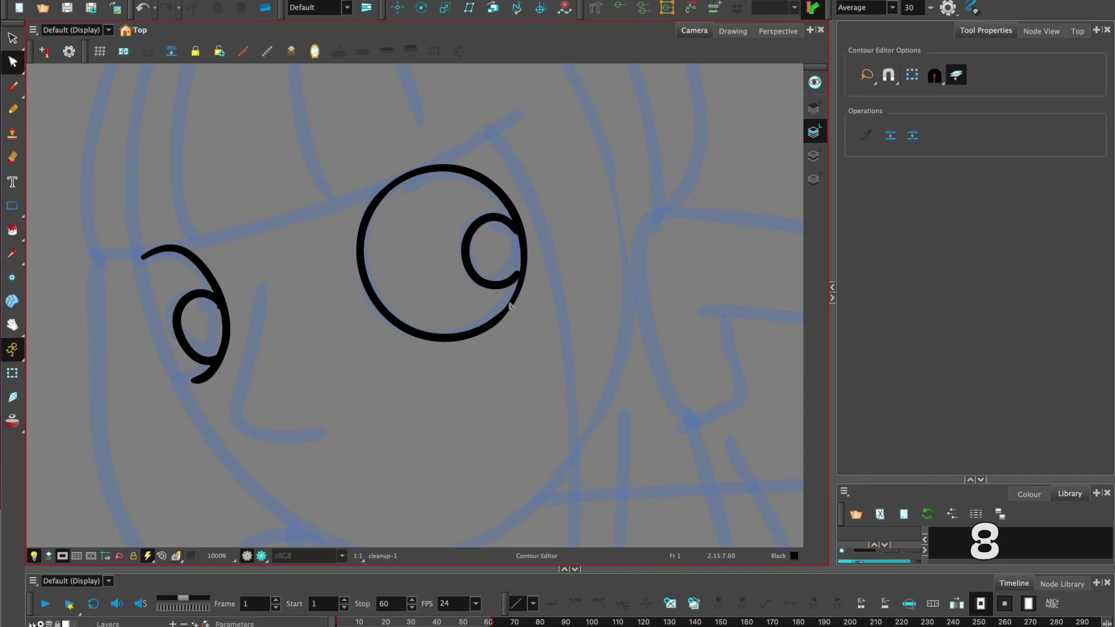
# Delete two surplus thickness points on the lower right of the large eye's outline with the Pencil Editor.
pyautogui.click(13, 38)
pyautogui.click(12, 60)
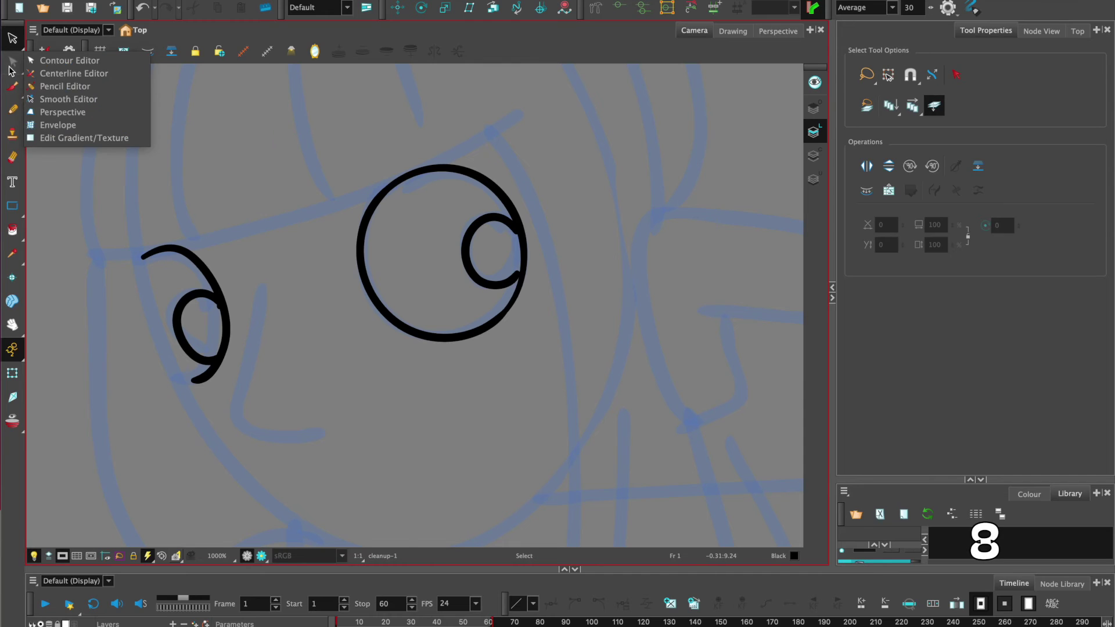
pyautogui.click(60, 88)
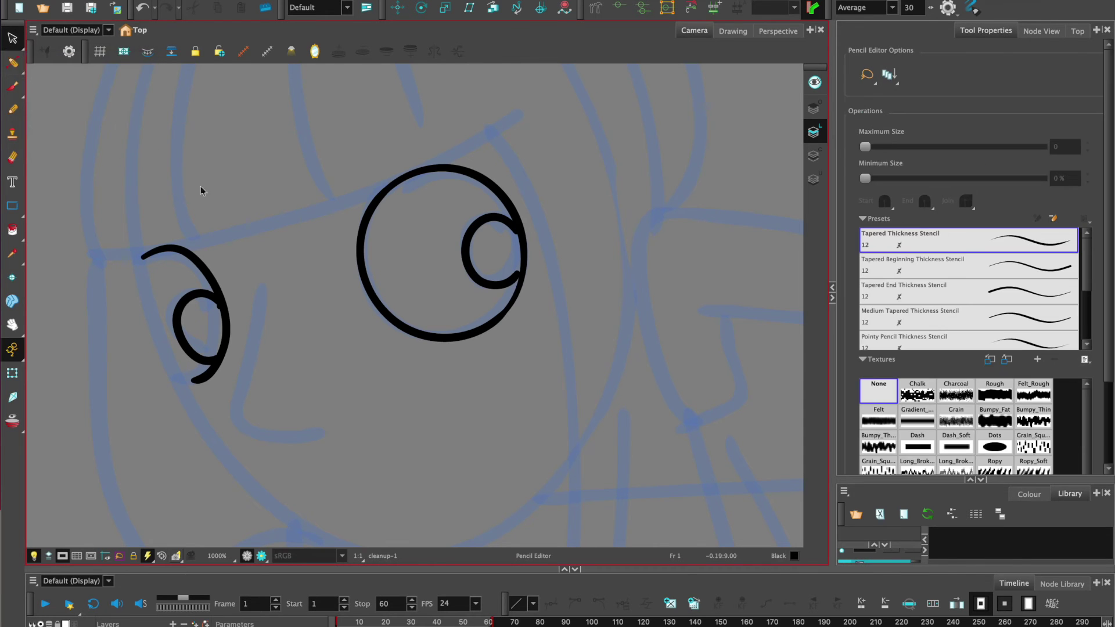
pyautogui.click(510, 311)
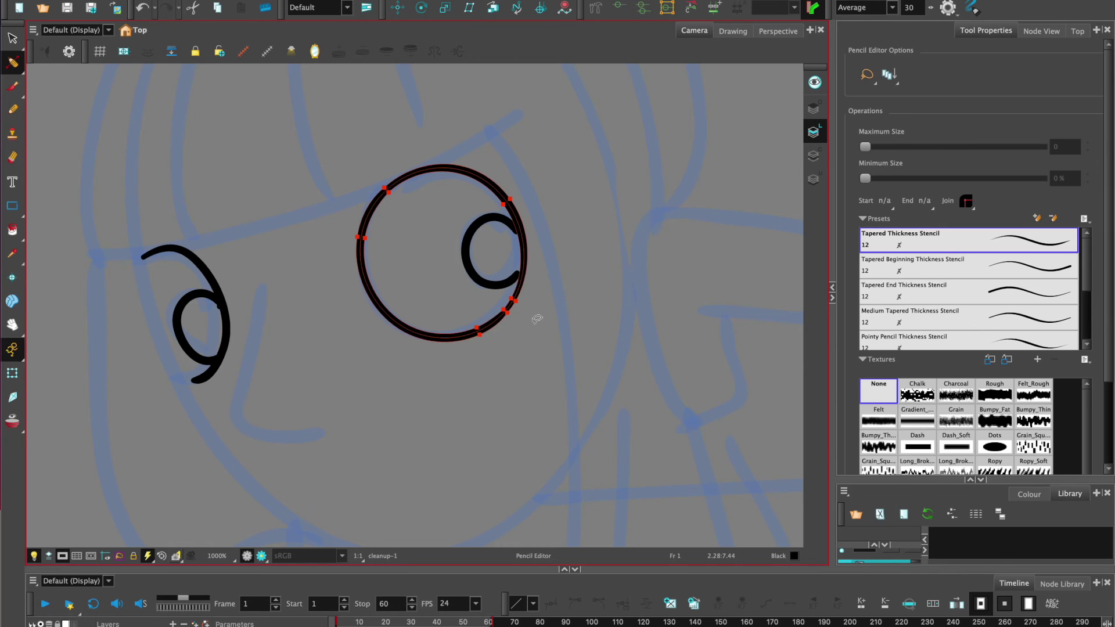
pyautogui.scroll(3, 537, 319)
pyautogui.click(441, 317)
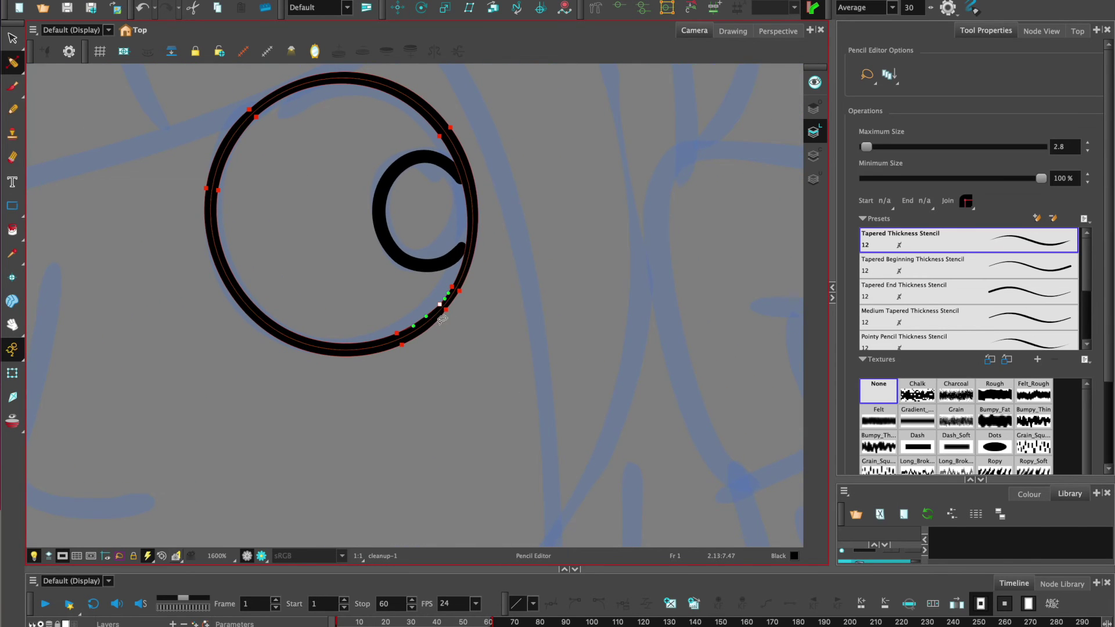
pyautogui.press('Delete')
pyautogui.click(451, 287)
pyautogui.press('Delete')
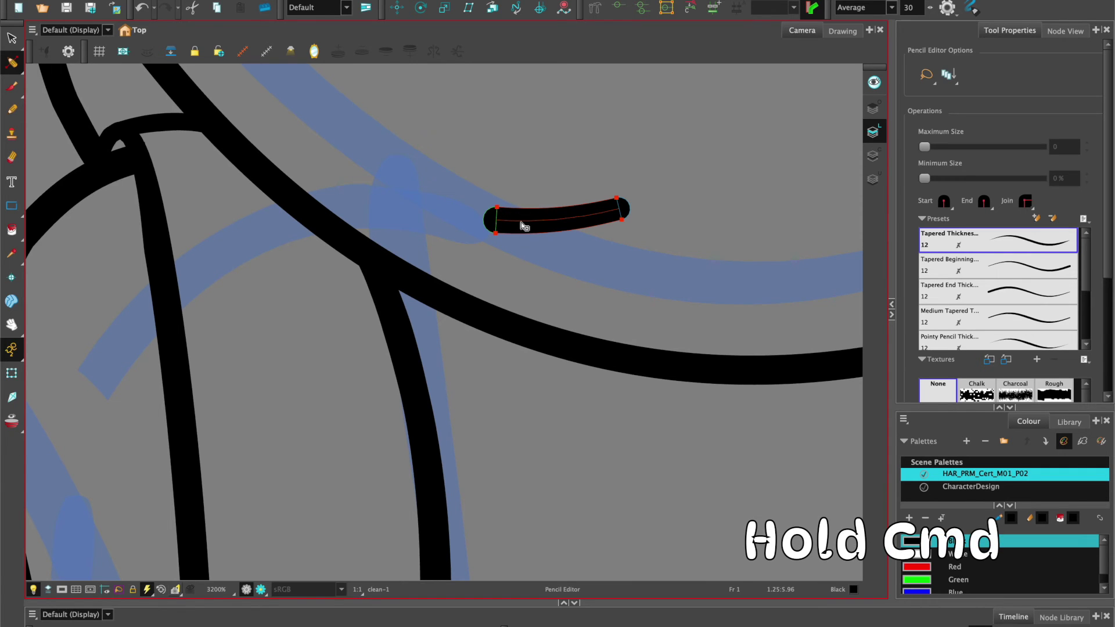
# Add a thickness point near the left end of the short stroke above the chin line and adjust that end's thickness.
pyautogui.keyDown('super'); pyautogui.click(522, 225); pyautogui.keyUp('super')
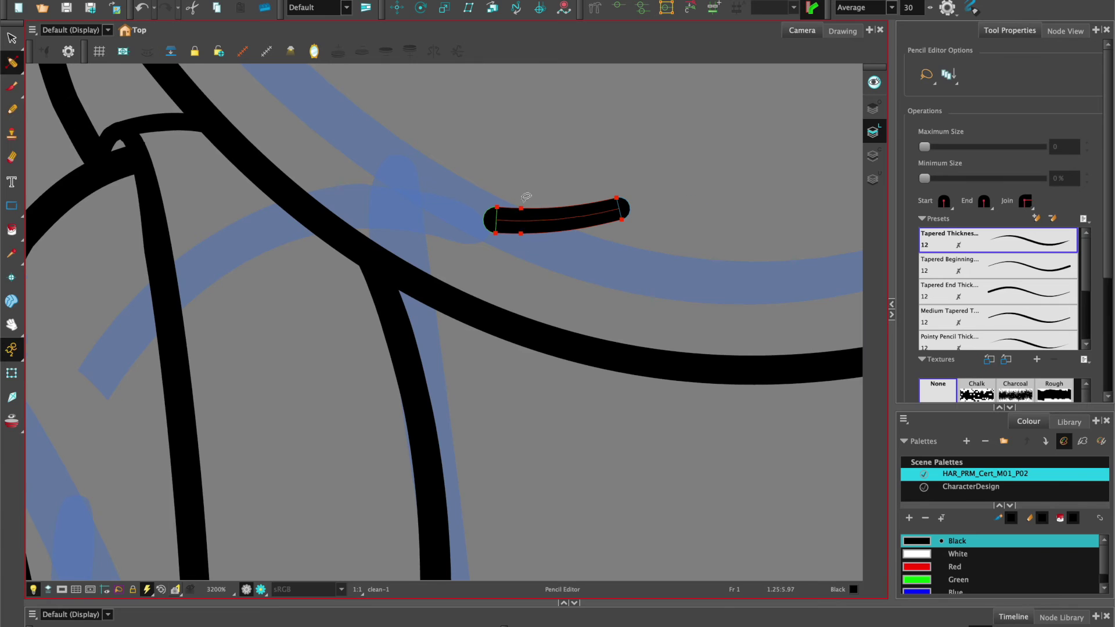
pyautogui.scroll(2, 496, 192)
pyautogui.click(499, 218)
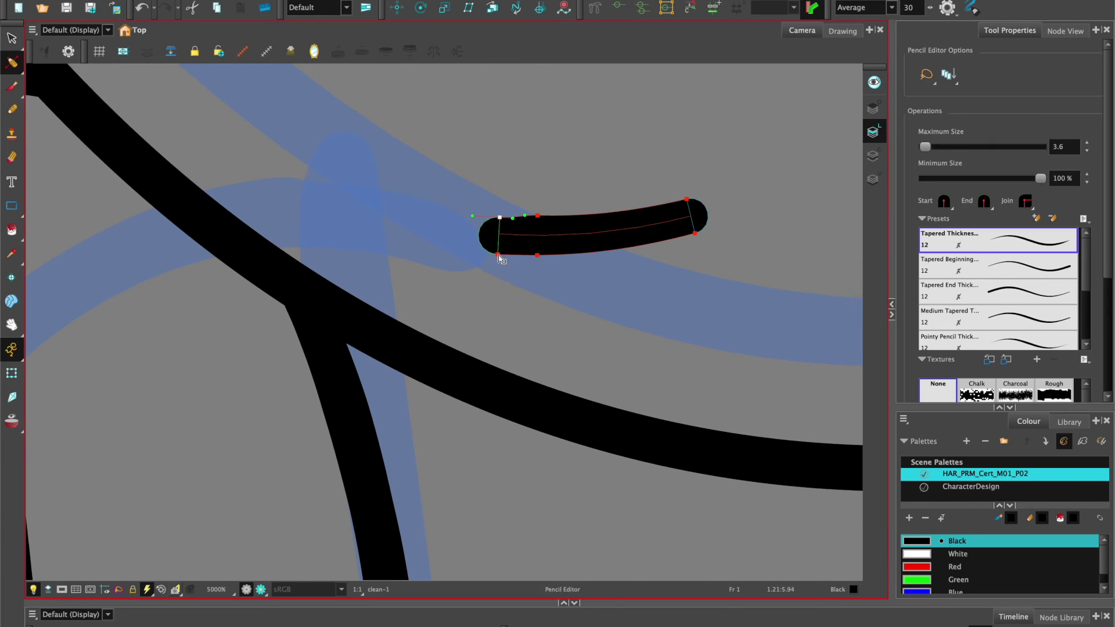
pyautogui.moveTo(498, 254); pyautogui.dragTo(510, 253)
pyautogui.click(513, 217)
pyautogui.moveTo(513, 215); pyautogui.dragTo(514, 217)
pyautogui.click(551, 254)
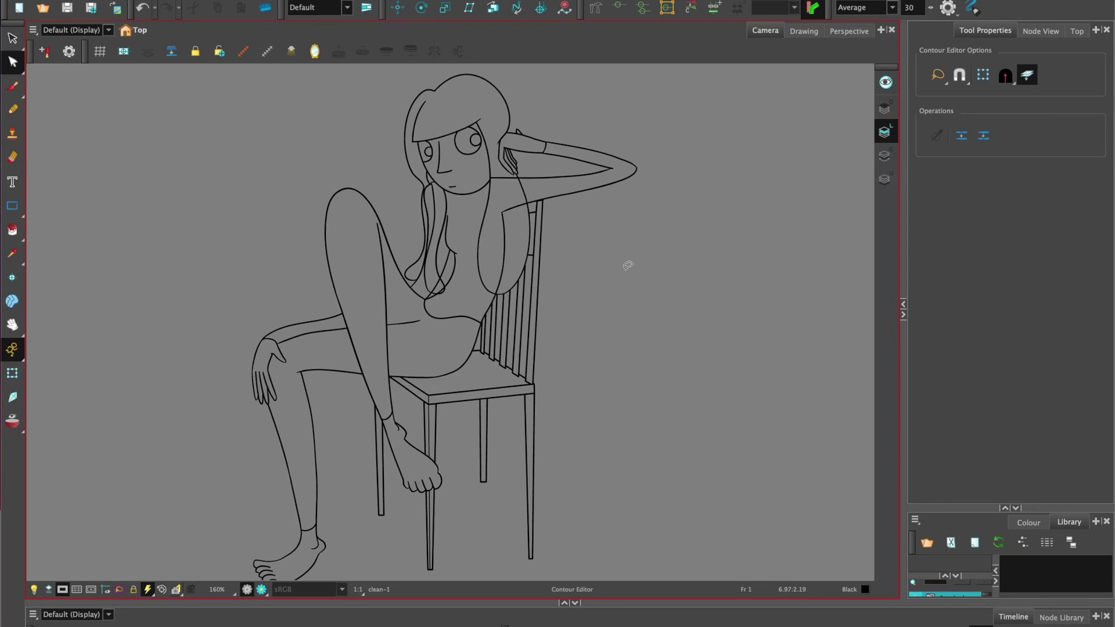
# Show the drawing's hidden strokes and move the end point of the forearm's upper line where it meets the raised leg.
pyautogui.press('k')
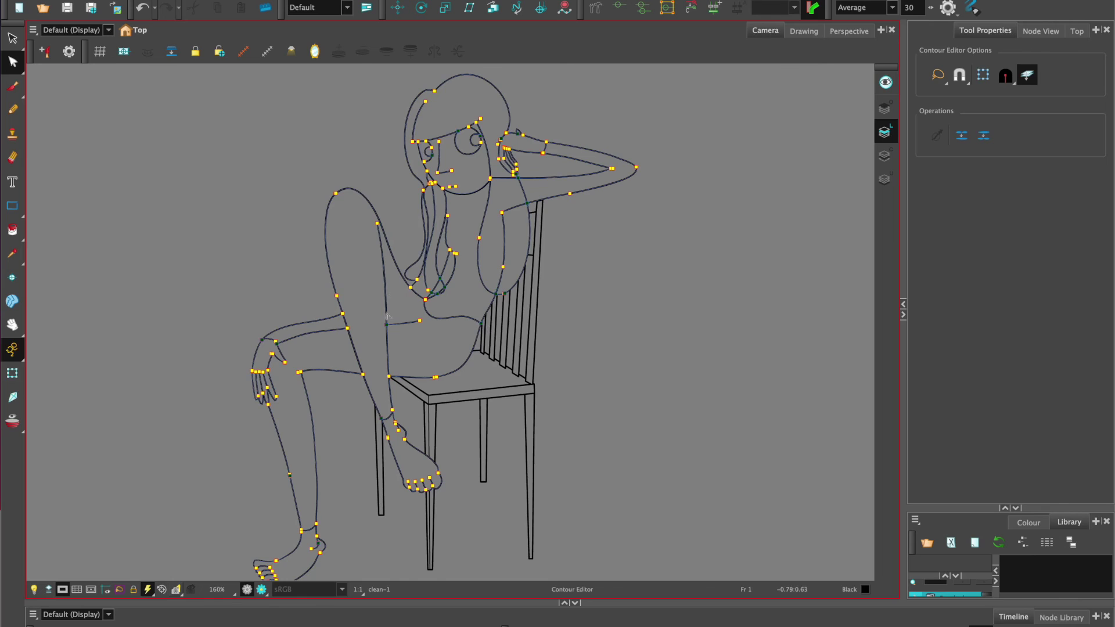
pyautogui.press('2')
pyautogui.press('2')
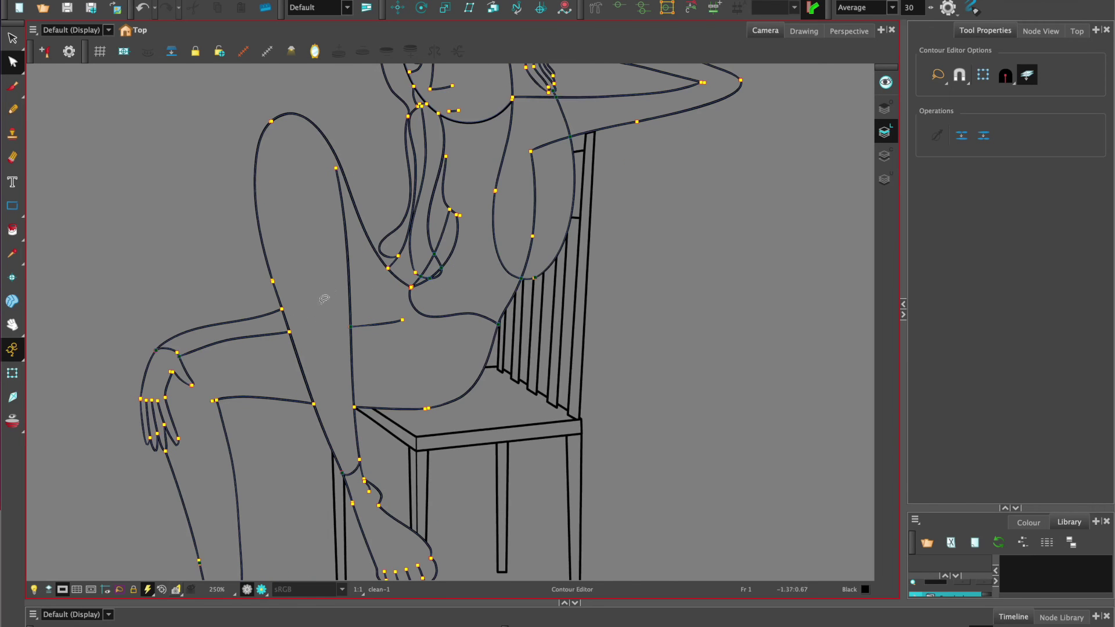
pyautogui.press('2')
pyautogui.moveTo(284, 255)
pyautogui.mouseDown()
pyautogui.moveTo(308, 269)
pyautogui.moveTo(408, 244)
pyautogui.moveTo(366, 259)
pyautogui.moveTo(472, 254)
pyautogui.mouseUp()
pyautogui.press('2')
pyautogui.press('2')
pyautogui.press('2')
pyautogui.press('2')
pyautogui.press('2')
pyautogui.press('2')
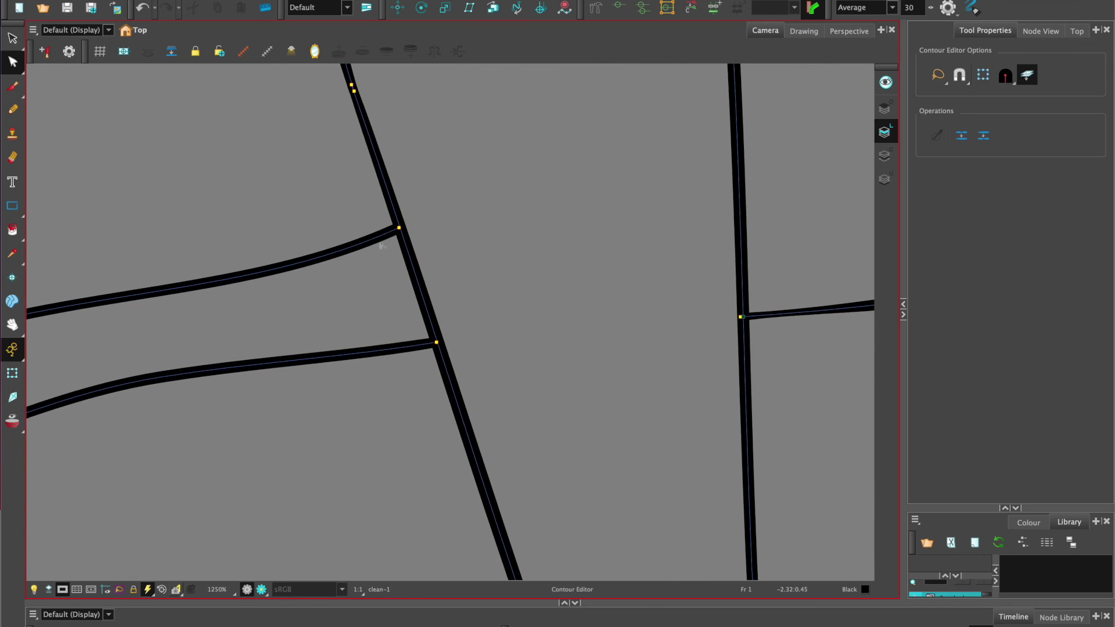
pyautogui.scroll(2, 439, 166)
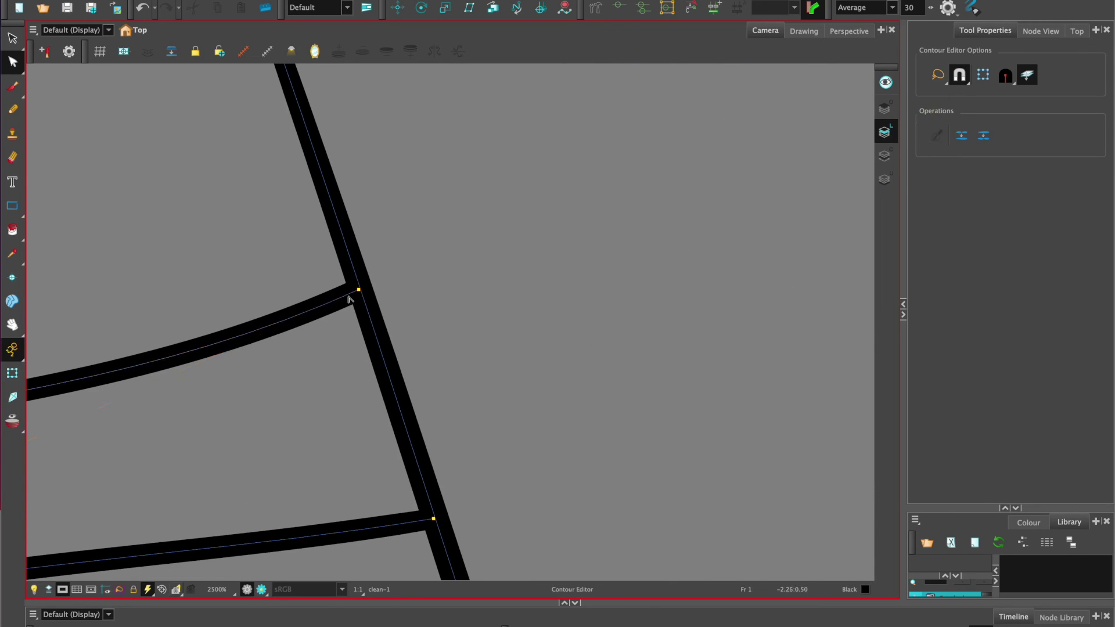
pyautogui.moveTo(359, 291); pyautogui.dragTo(353, 294)
pyautogui.hotkey('ctrl', 'shift', 'z')
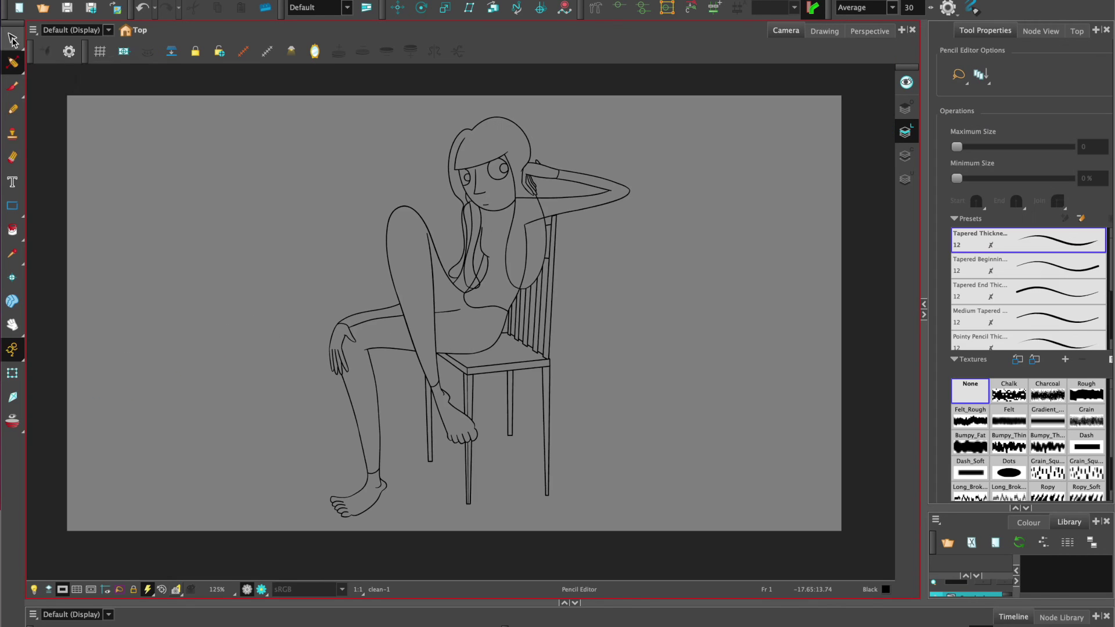
# Select all of the figure's pencil lines and apply the Chalk texture to them.
pyautogui.click(12, 40)
pyautogui.click(50, 37)
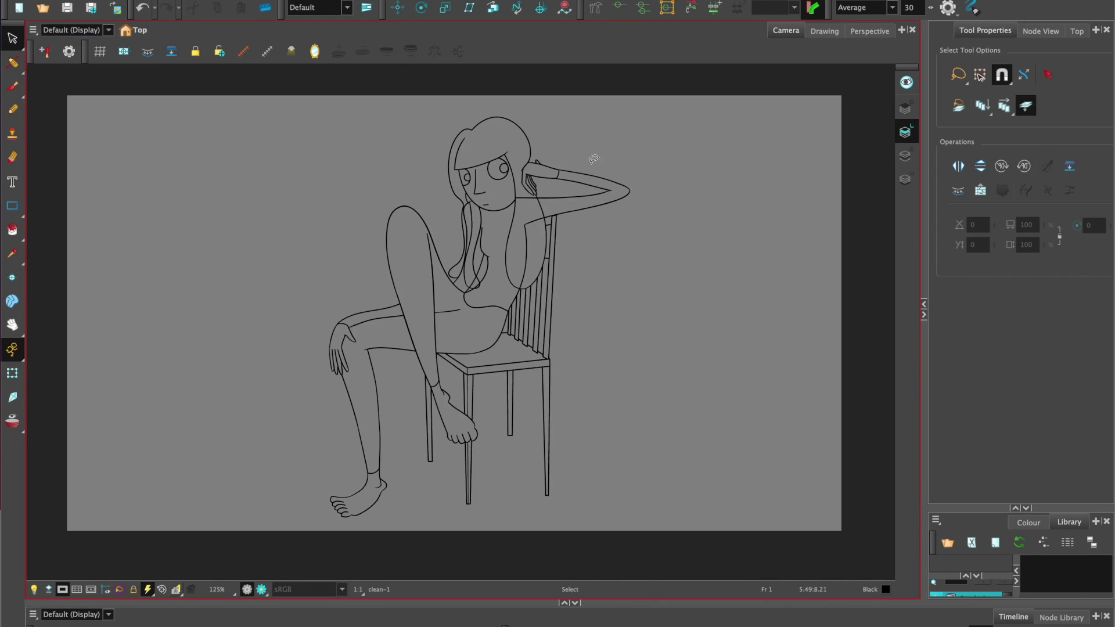
pyautogui.moveTo(925, 263); pyautogui.dragTo(759, 263)
pyautogui.moveTo(440, 101)
pyautogui.mouseDown()
pyautogui.moveTo(224, 236)
pyautogui.moveTo(251, 515)
pyautogui.moveTo(604, 331)
pyautogui.moveTo(516, 119)
pyautogui.mouseUp()
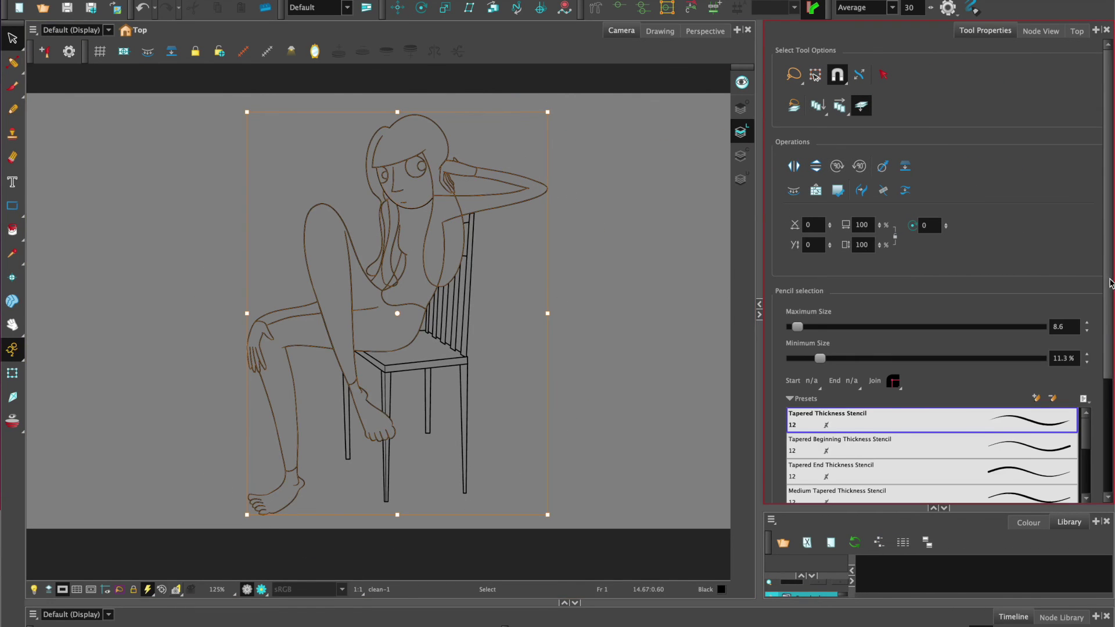
pyautogui.moveTo(1108, 283); pyautogui.dragTo(1108, 378)
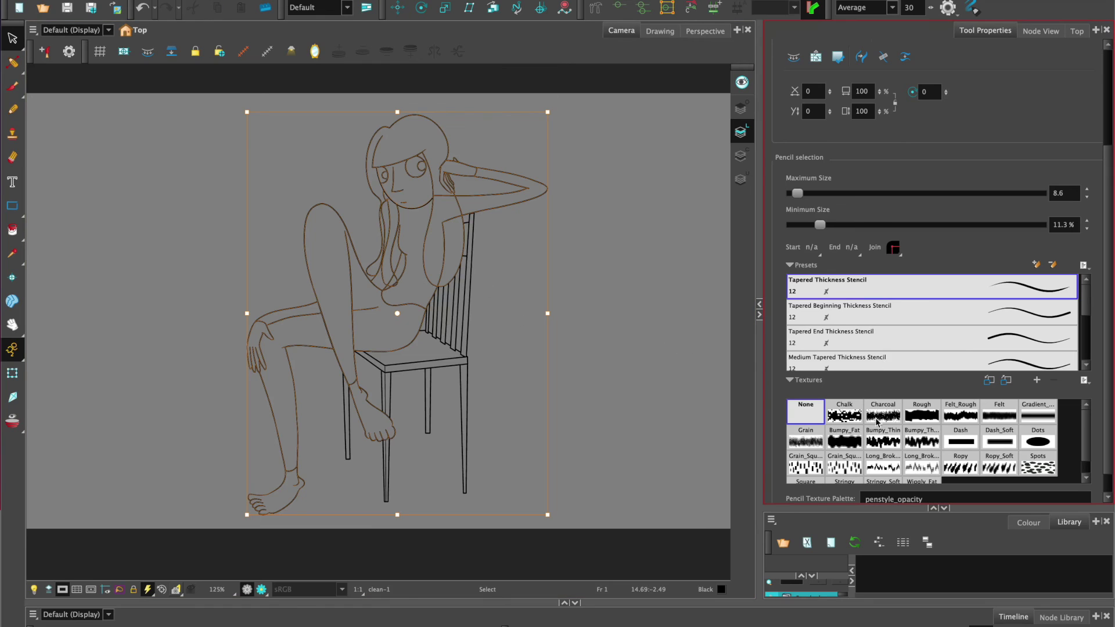
pyautogui.click(844, 413)
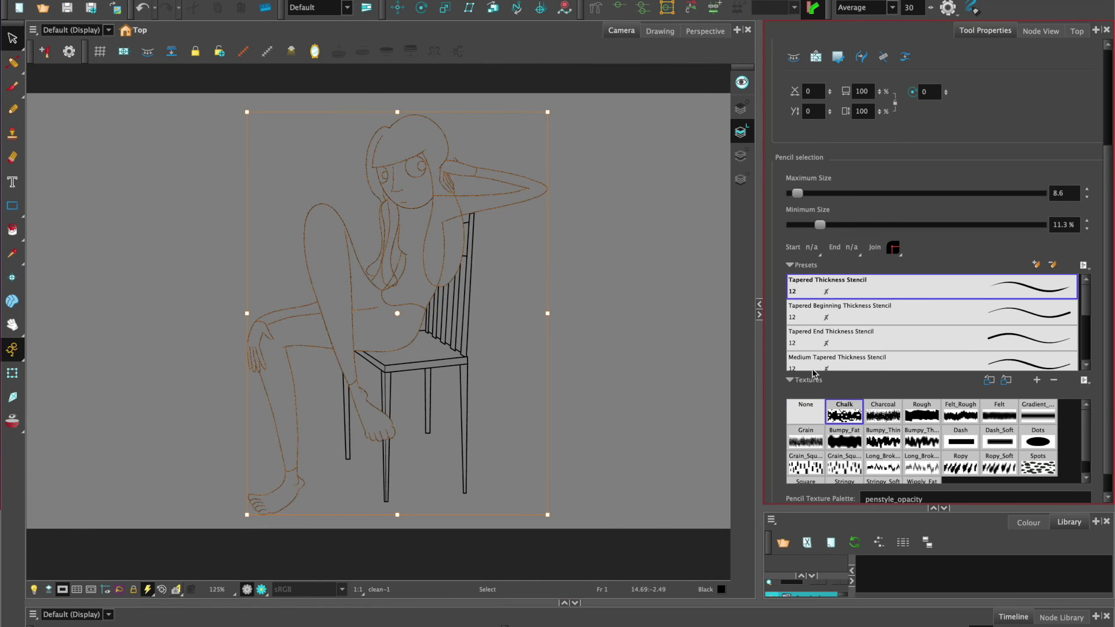
# Set the maximum size of the figure's selected pencil lines to 10 and deselect them.
pyautogui.click(1064, 193)
pyautogui.write('10')
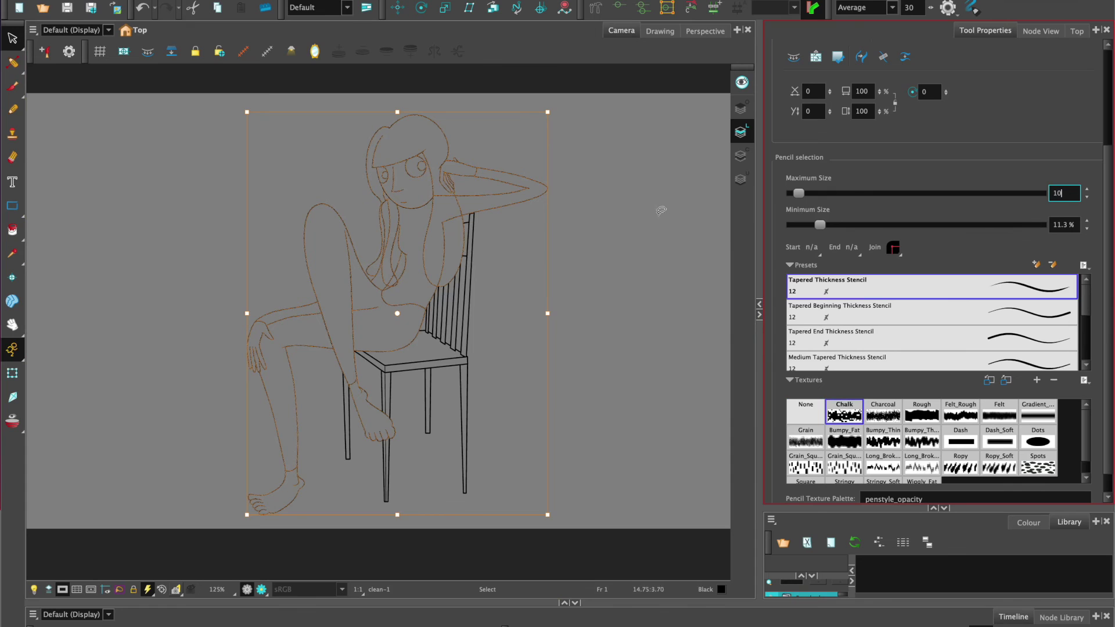
pyautogui.click(630, 230)
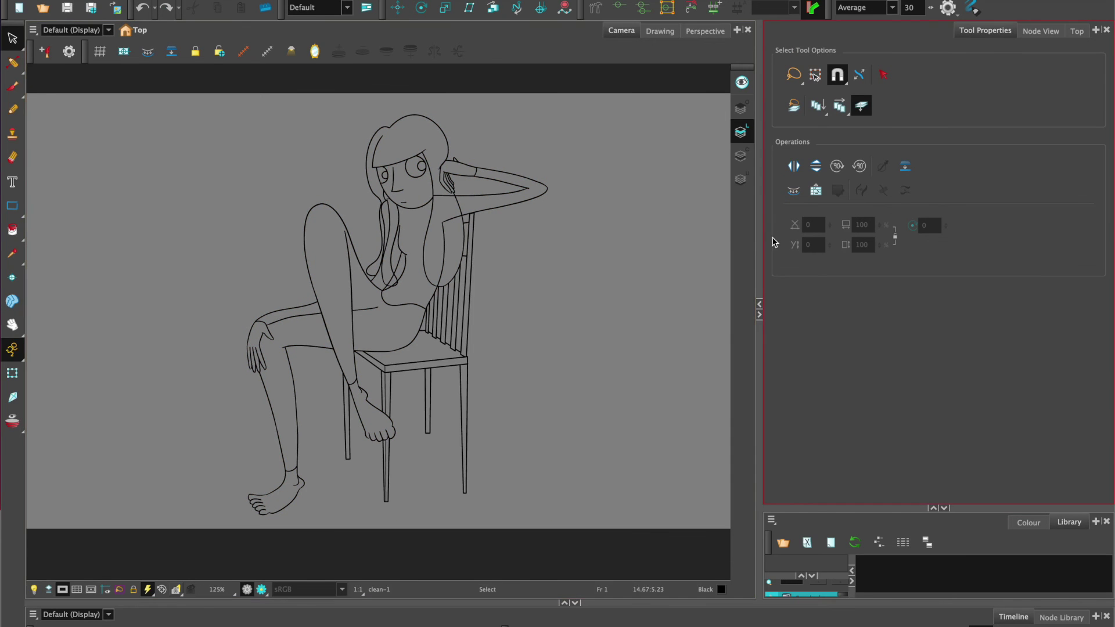
pyautogui.moveTo(759, 252); pyautogui.dragTo(793, 252)
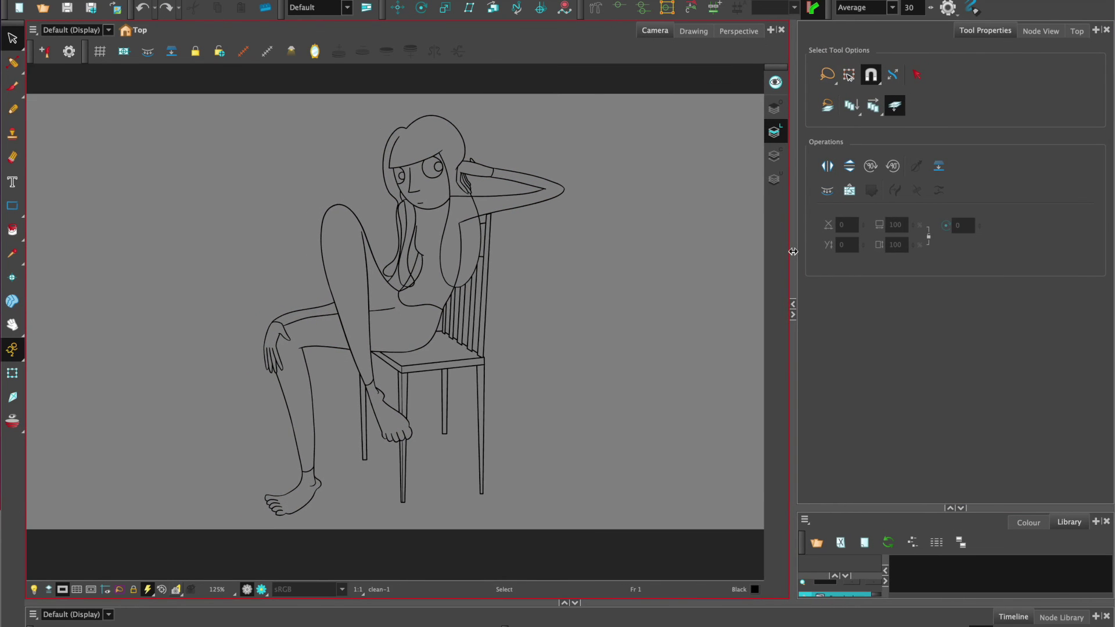